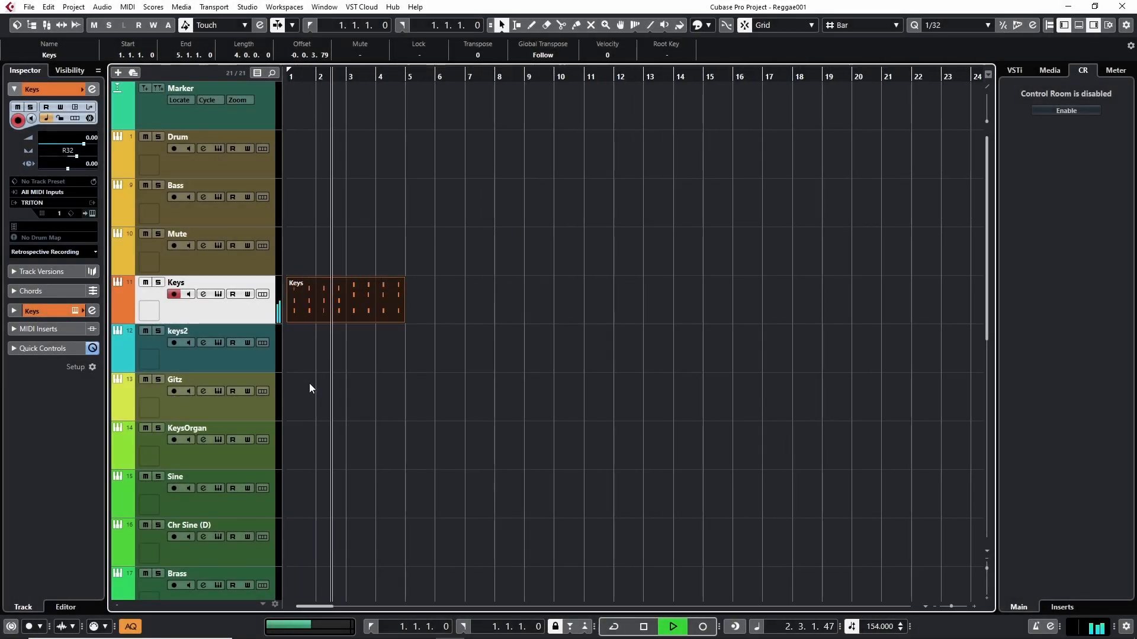
Step: Duplicate the four-bar Keys part so the copy starts at bar 5, and play through it
{"action": "left_click_drag", "start_coordinate": [312, 607], "coordinate": [290, 608]}
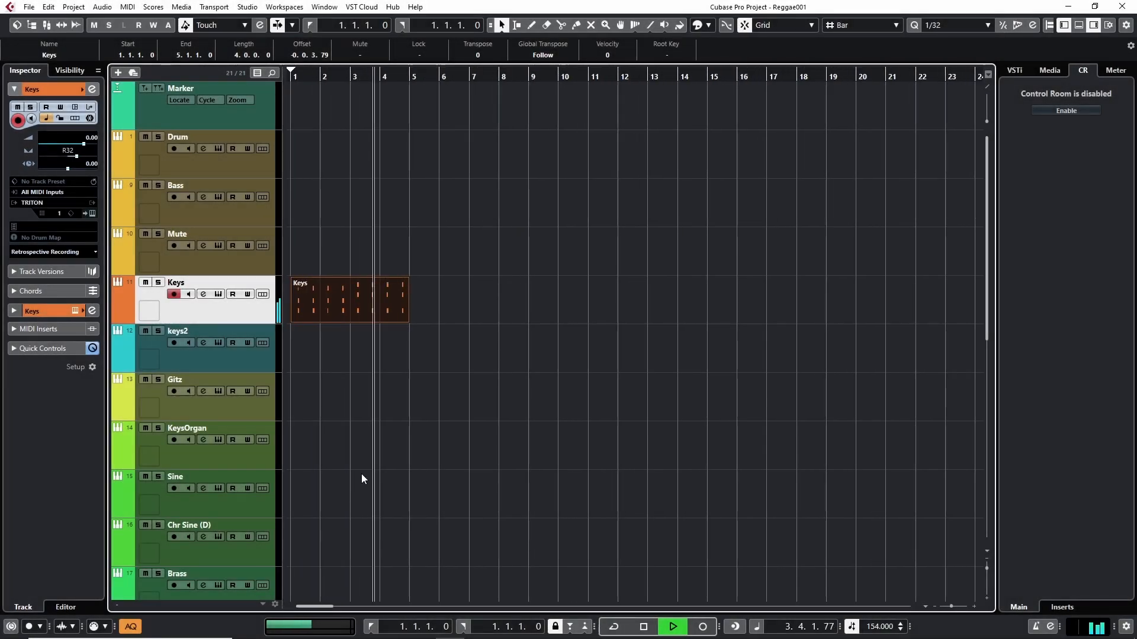
{"action": "key", "text": "space"}
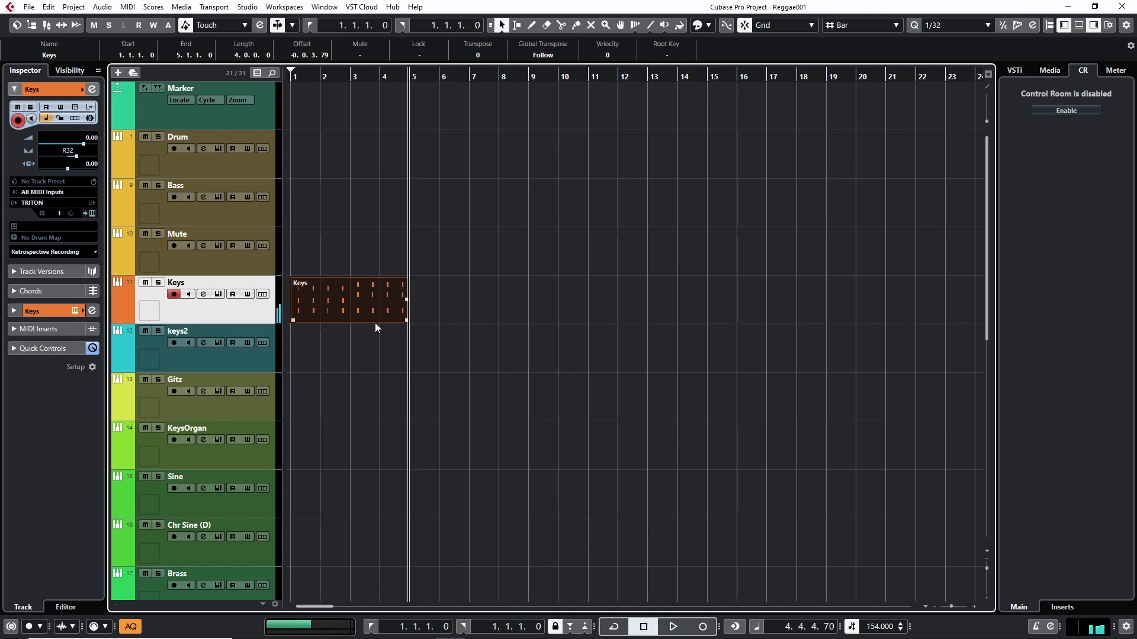
{"action": "key", "text": "ctrl+d"}
{"action": "key", "text": "space"}
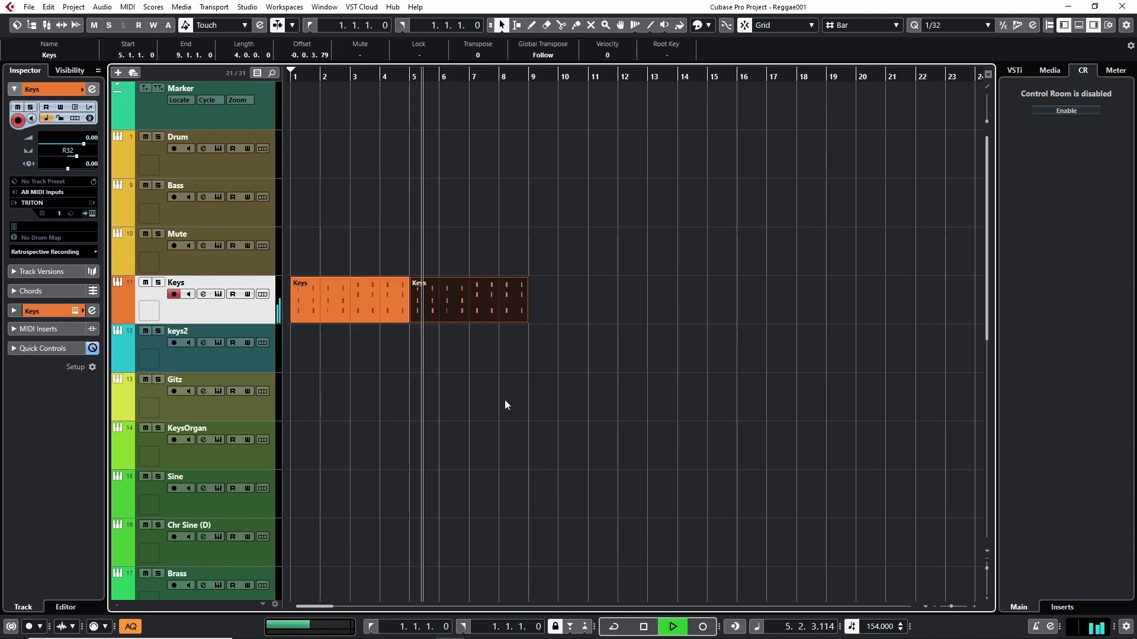
{"action": "key", "text": "g"}
{"action": "key", "text": "g"}
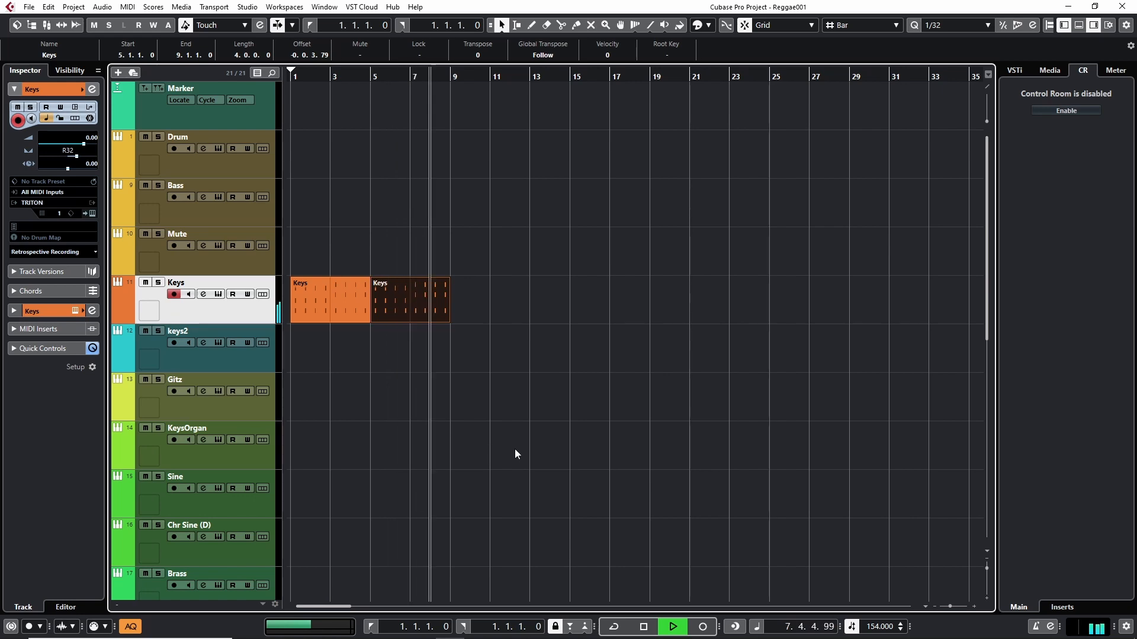
{"action": "key", "text": "space"}
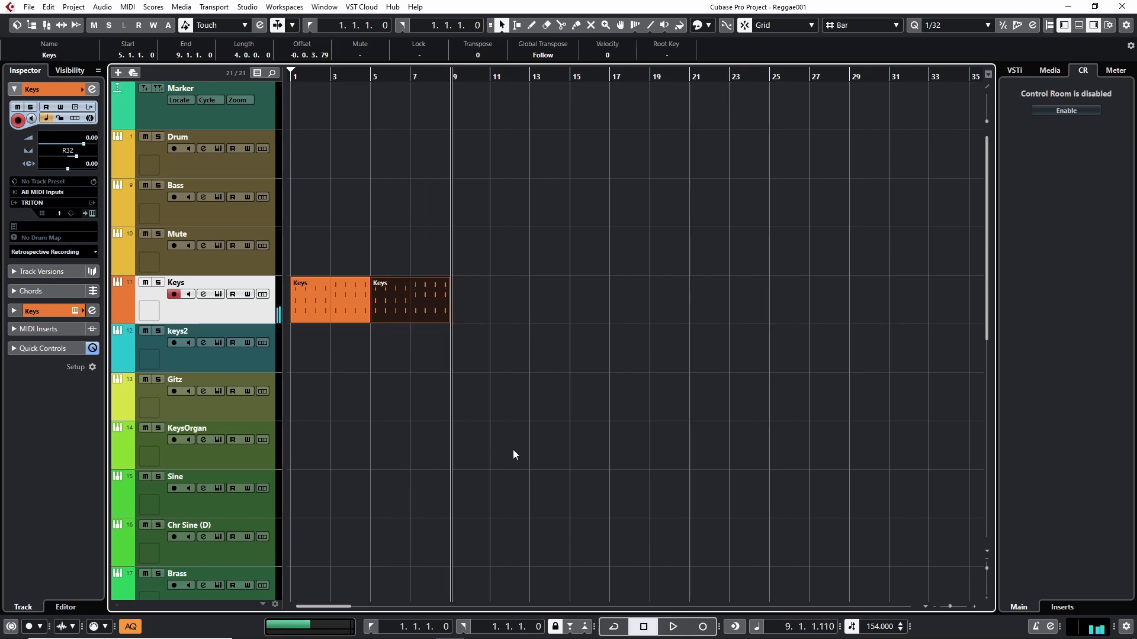
{"action": "key", "text": "g"}
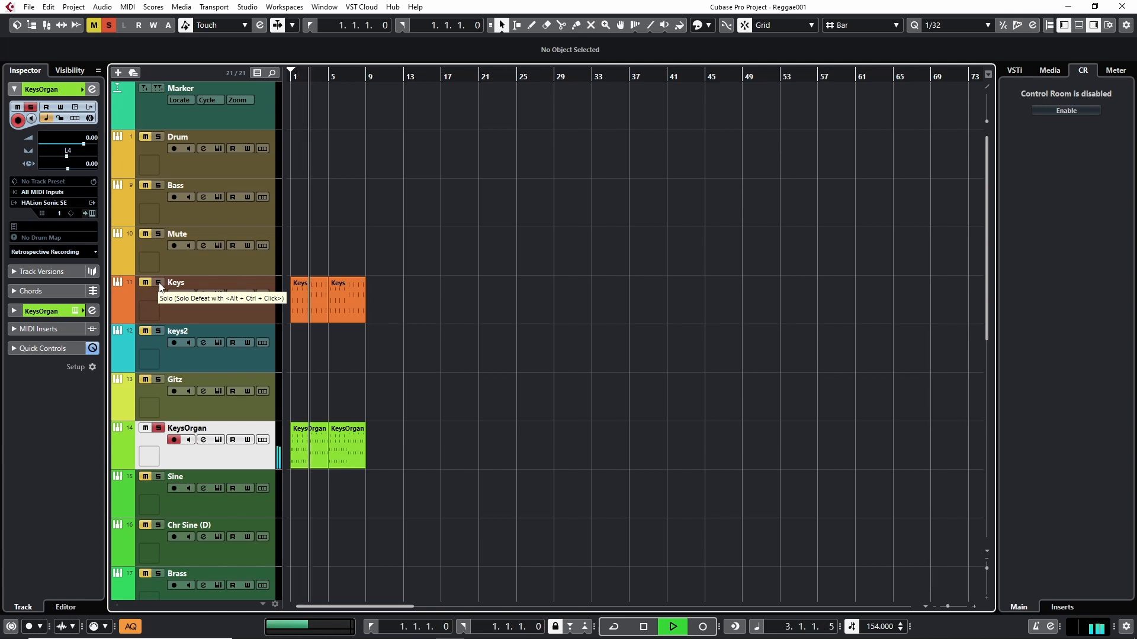
Step: Examine the notes of the second KeysOrgan part in the note editor, and close the editor
{"action": "double_click", "coordinate": [347, 443]}
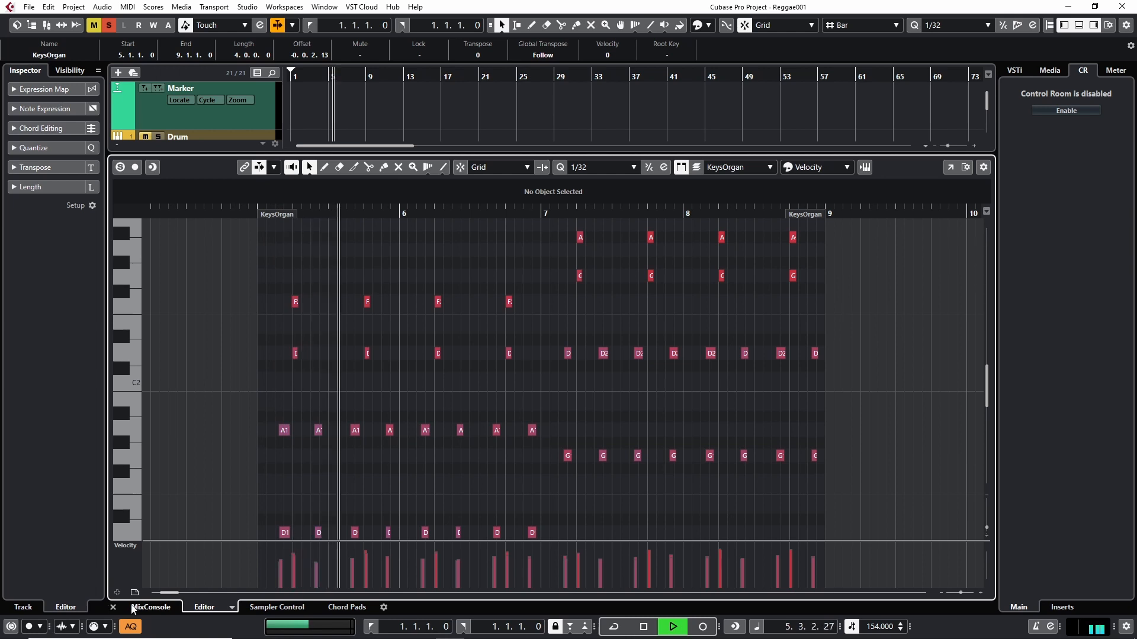
{"action": "scroll", "coordinate": [370, 477], "scroll_direction": "down", "scroll_amount": 2}
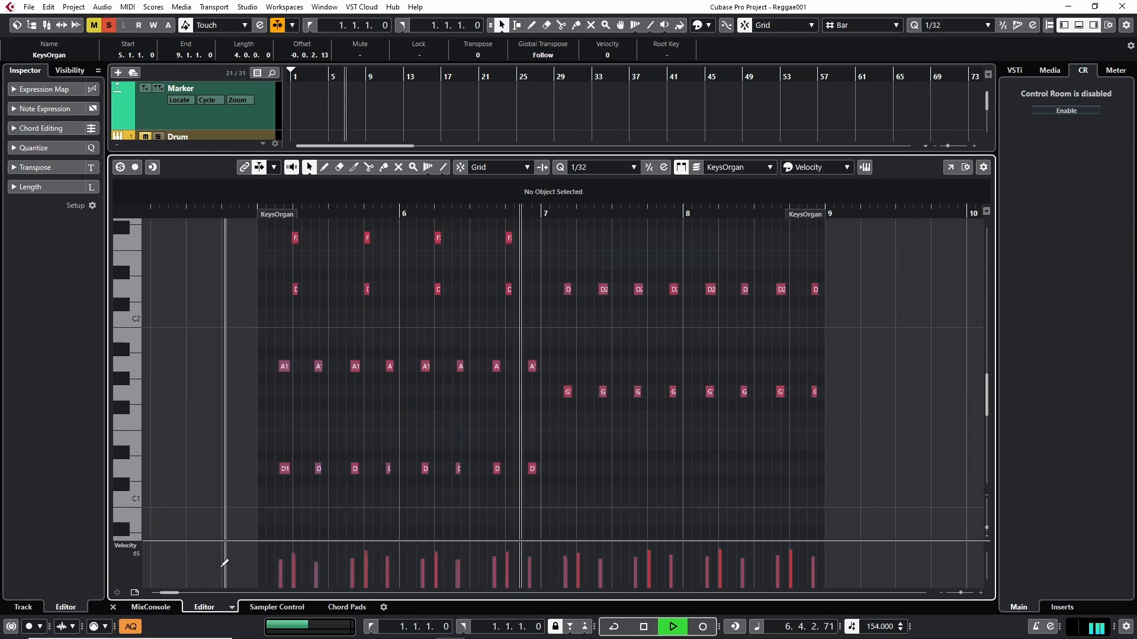
{"action": "left_click", "coordinate": [113, 607]}
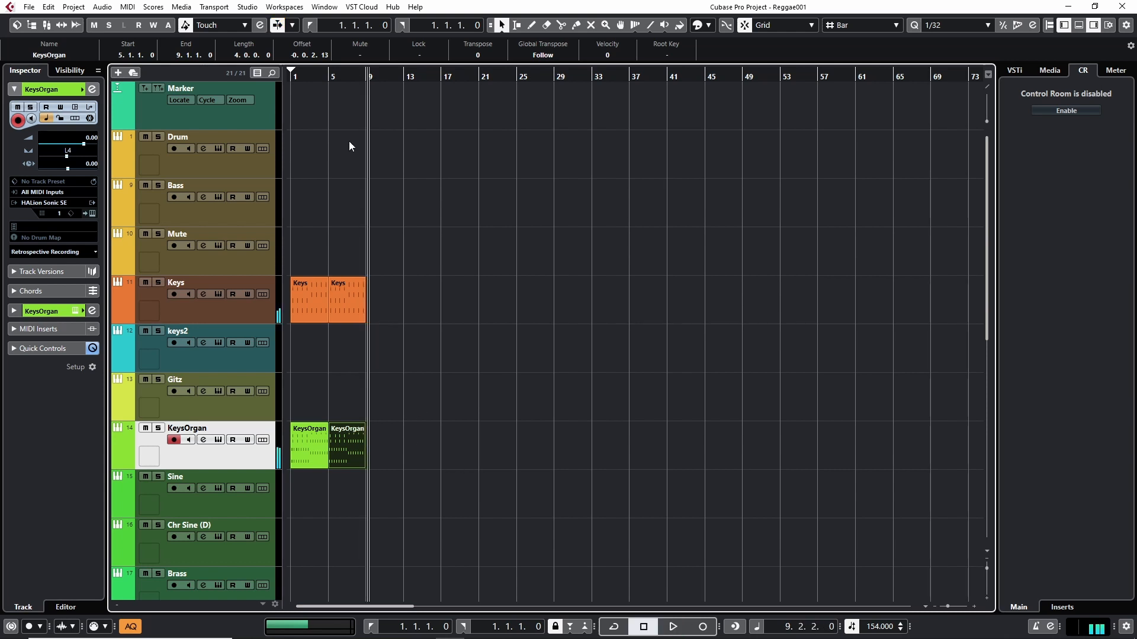
Step: Play the Keys and KeysOrgan parts together from bar 1, and stop playback
{"action": "left_click", "coordinate": [289, 80]}
{"action": "key", "text": "space"}
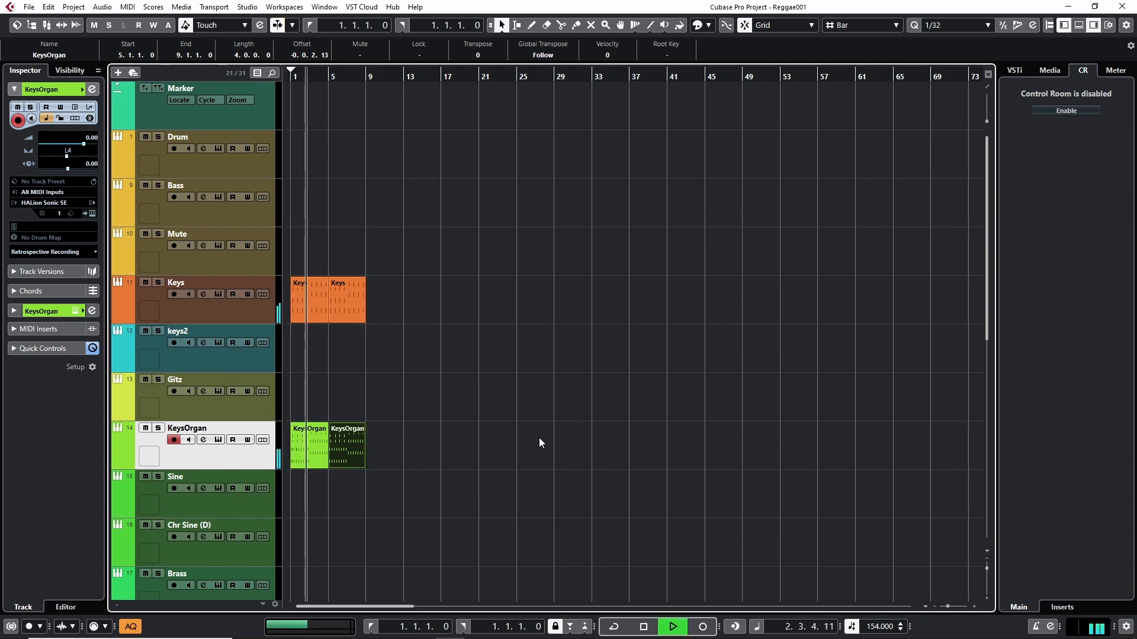
{"action": "key", "text": "space"}
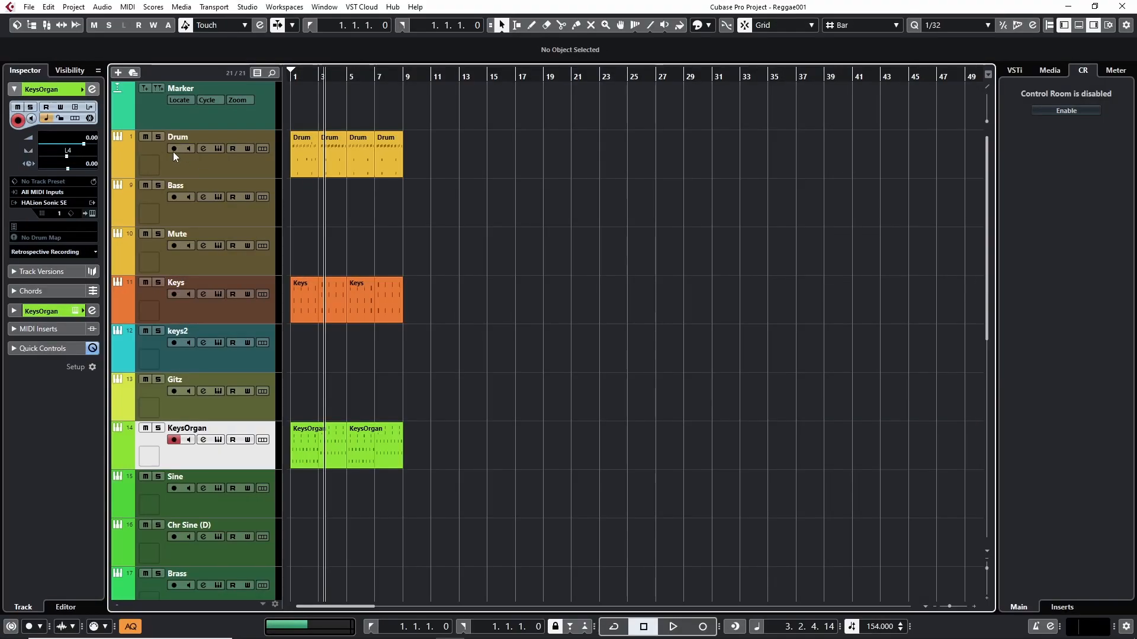
Step: Solo the Drum track and listen to its parts from bar 1
{"action": "left_click", "coordinate": [158, 137]}
{"action": "left_click", "coordinate": [291, 75]}
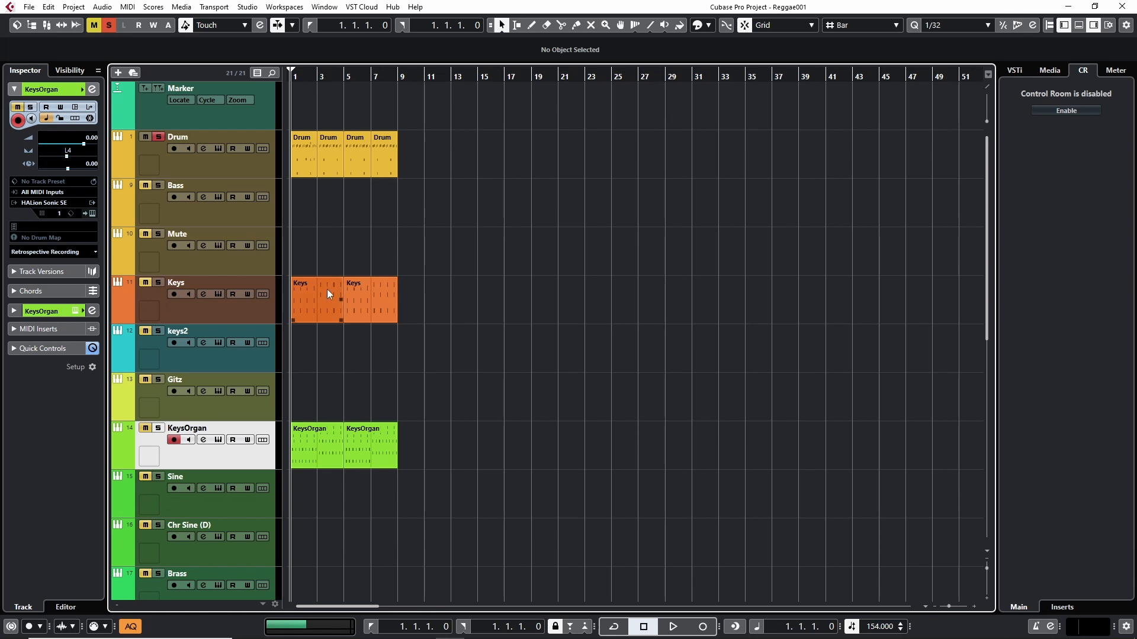
{"action": "key", "text": "h"}
{"action": "key", "text": "h"}
{"action": "key", "text": "h"}
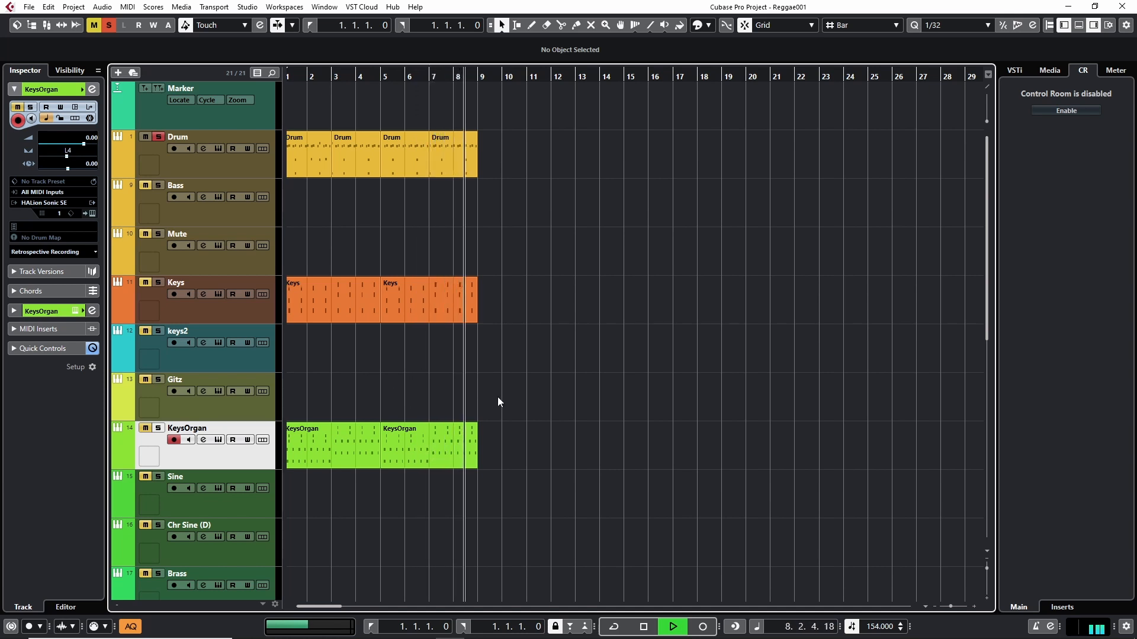
{"action": "key", "text": "space"}
Step: Add the Keys and KeysOrgan tracks to the soloed Drum track and play all three from bar 1
{"action": "key", "text": "g"}
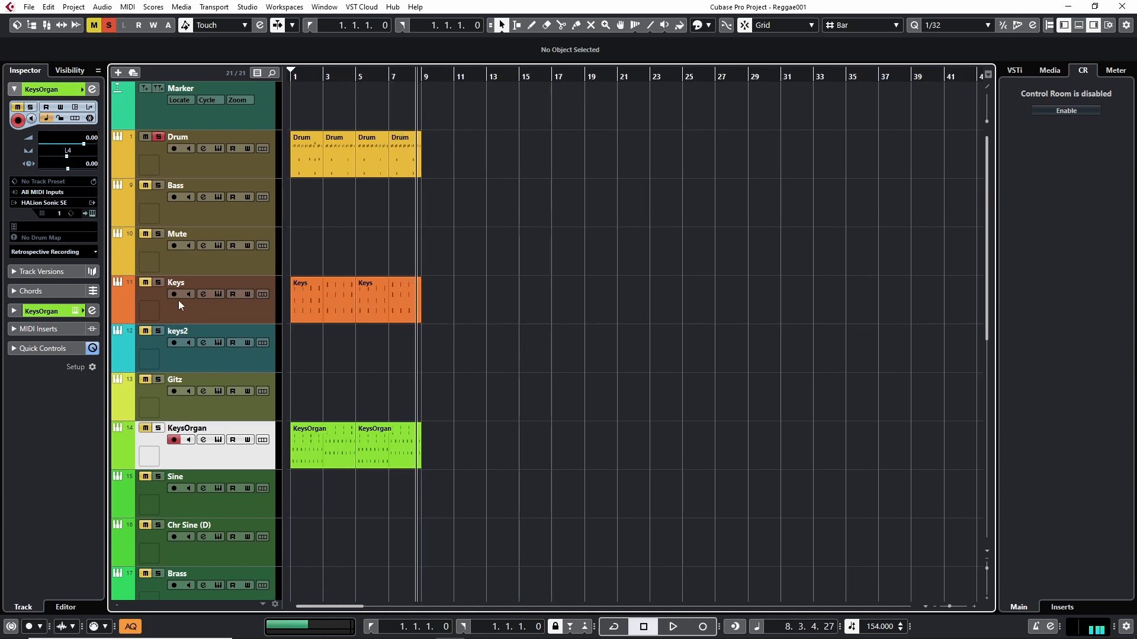
{"action": "left_click", "coordinate": [292, 77]}
{"action": "key", "text": "space"}
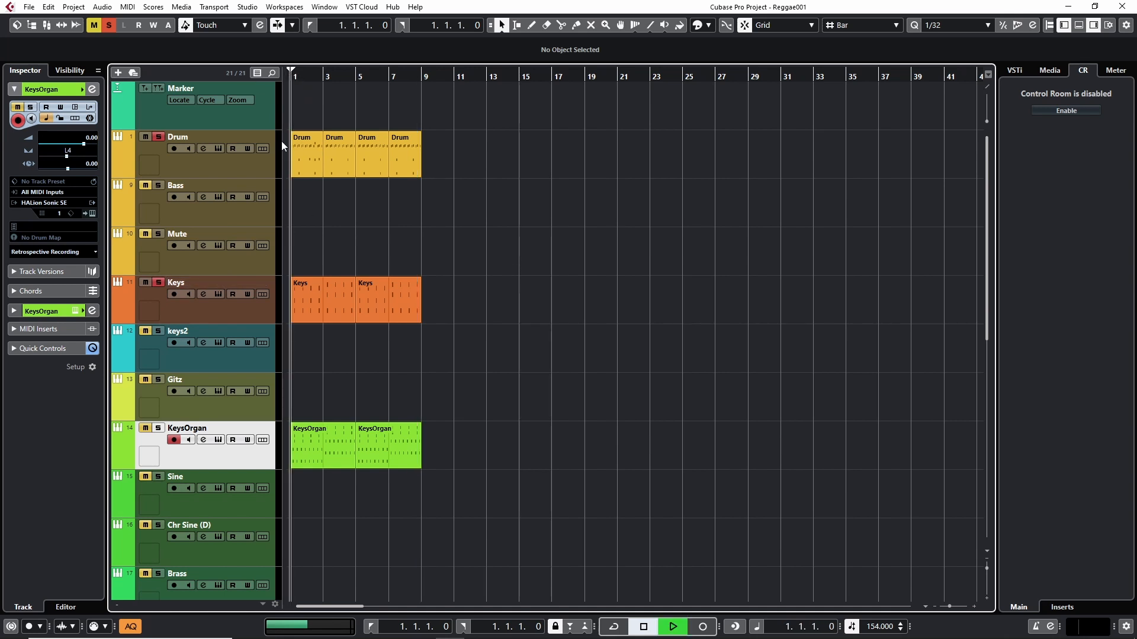
{"action": "left_click", "coordinate": [158, 428]}
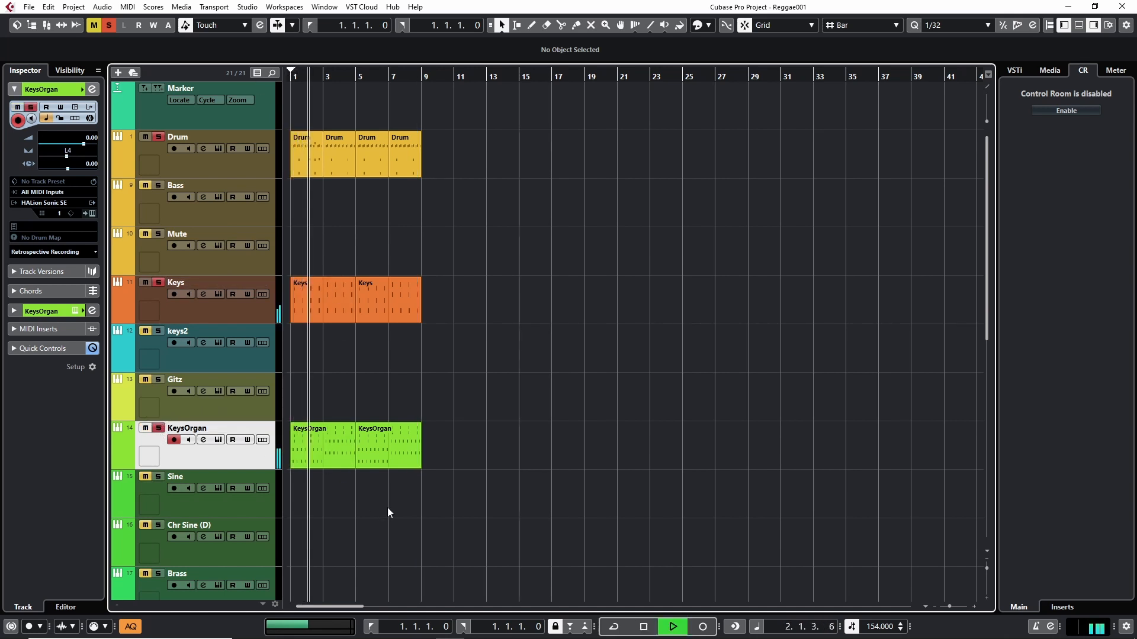
{"action": "key", "text": "h"}
{"action": "key", "text": "g"}
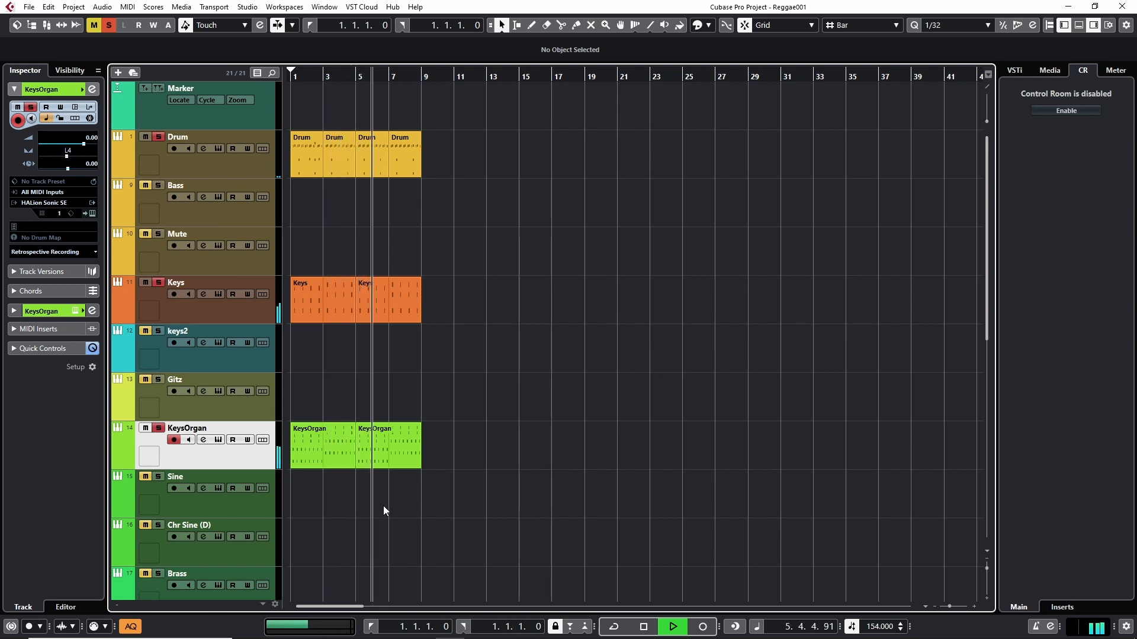
{"action": "key", "text": "g"}
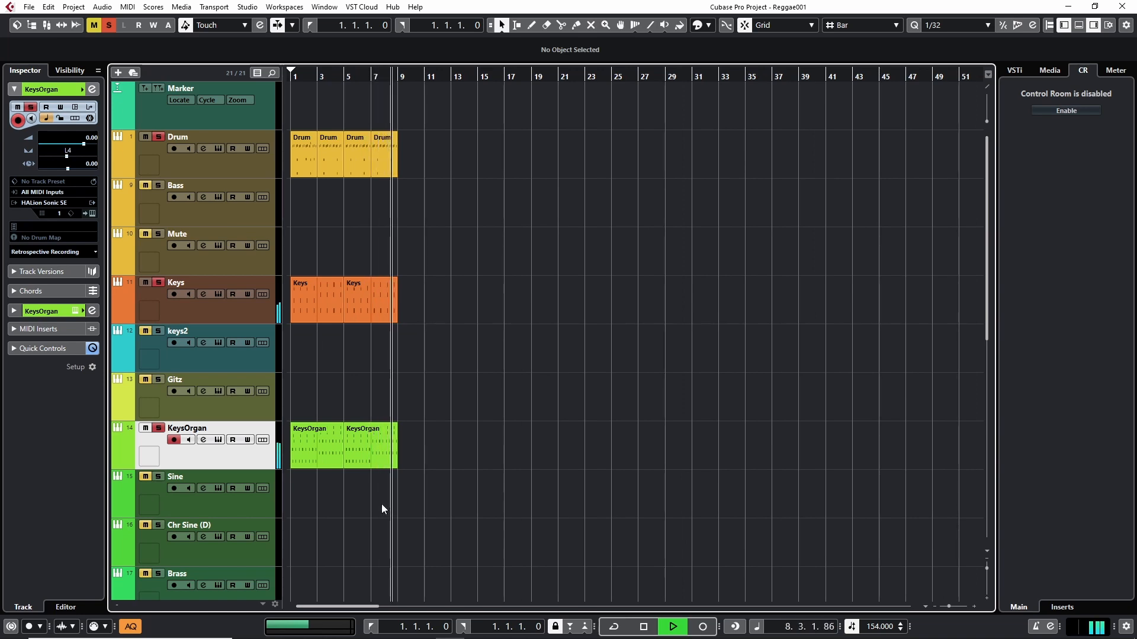
{"action": "key", "text": "space"}
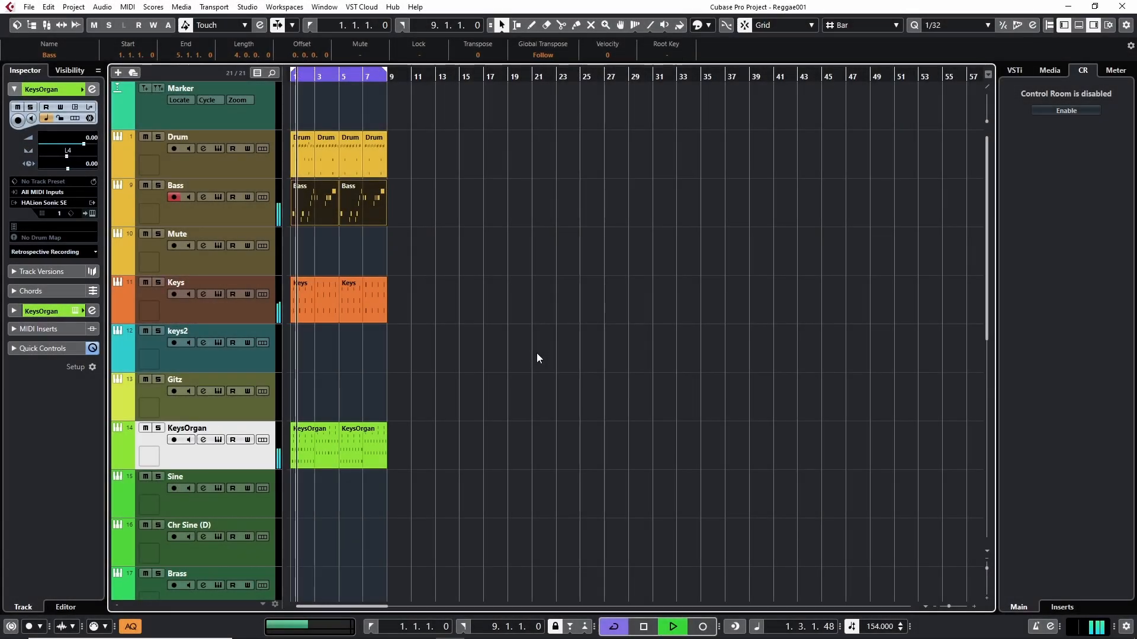
Step: Examine the notes of the second Bass part in the note editor, close it, and stop playback
{"action": "left_click", "coordinate": [445, 275]}
{"action": "double_click", "coordinate": [364, 208]}
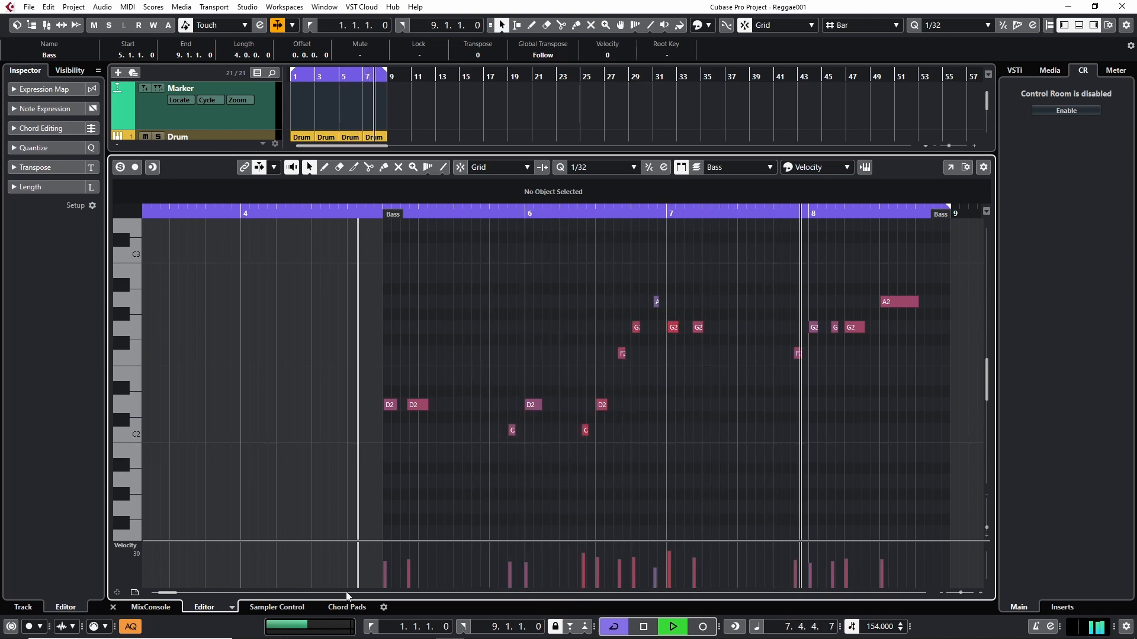
{"action": "left_click", "coordinate": [113, 607]}
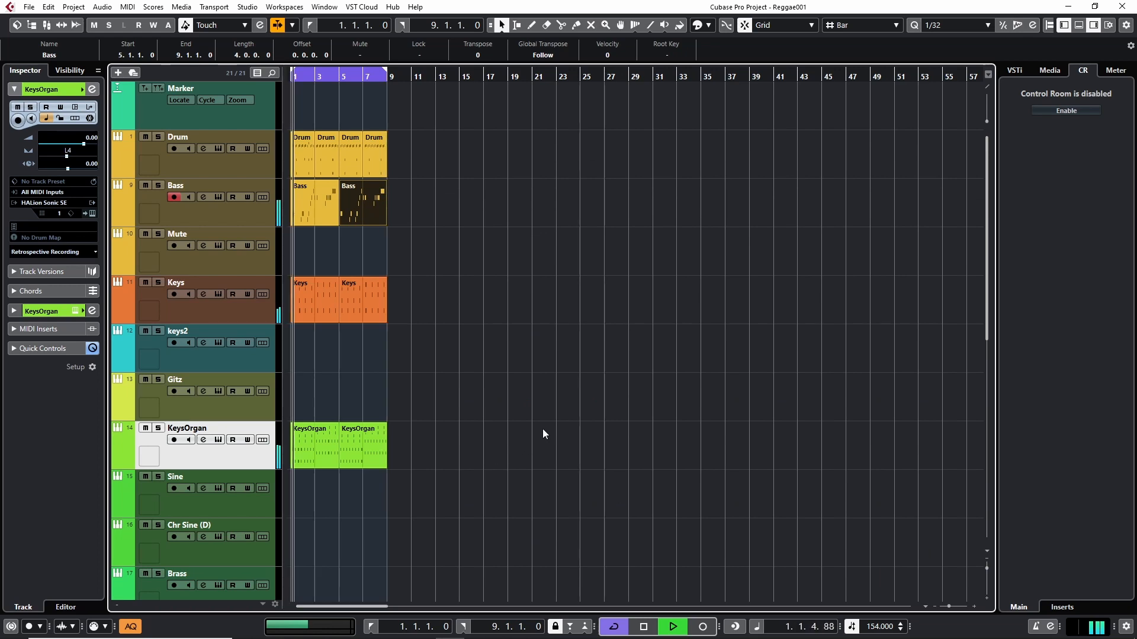
{"action": "key", "text": "space"}
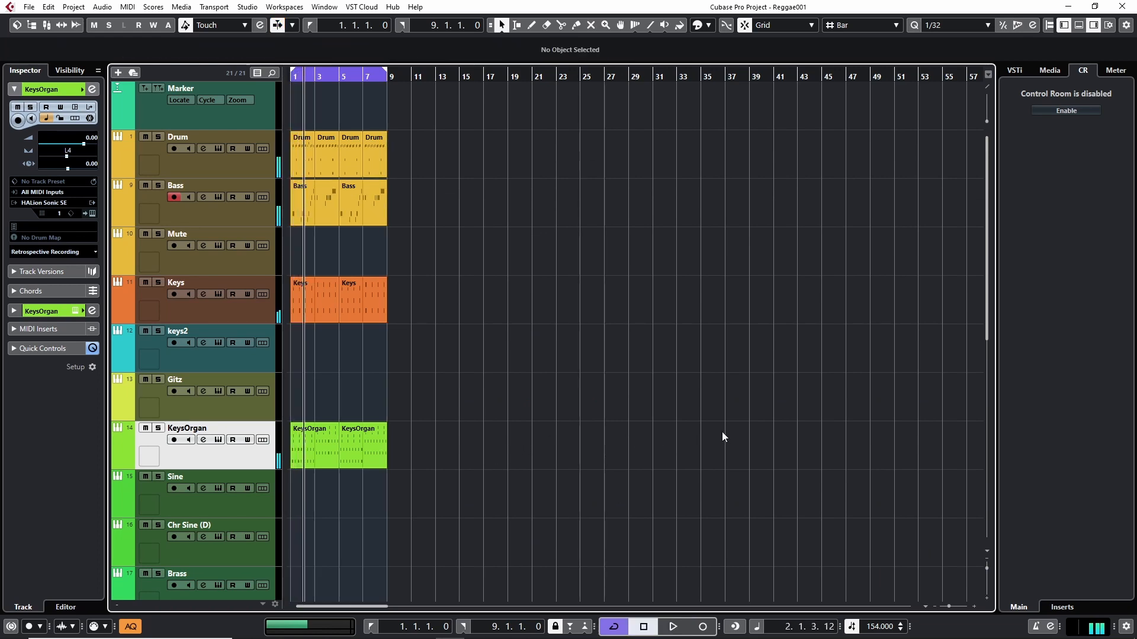
{"action": "key", "text": "g"}
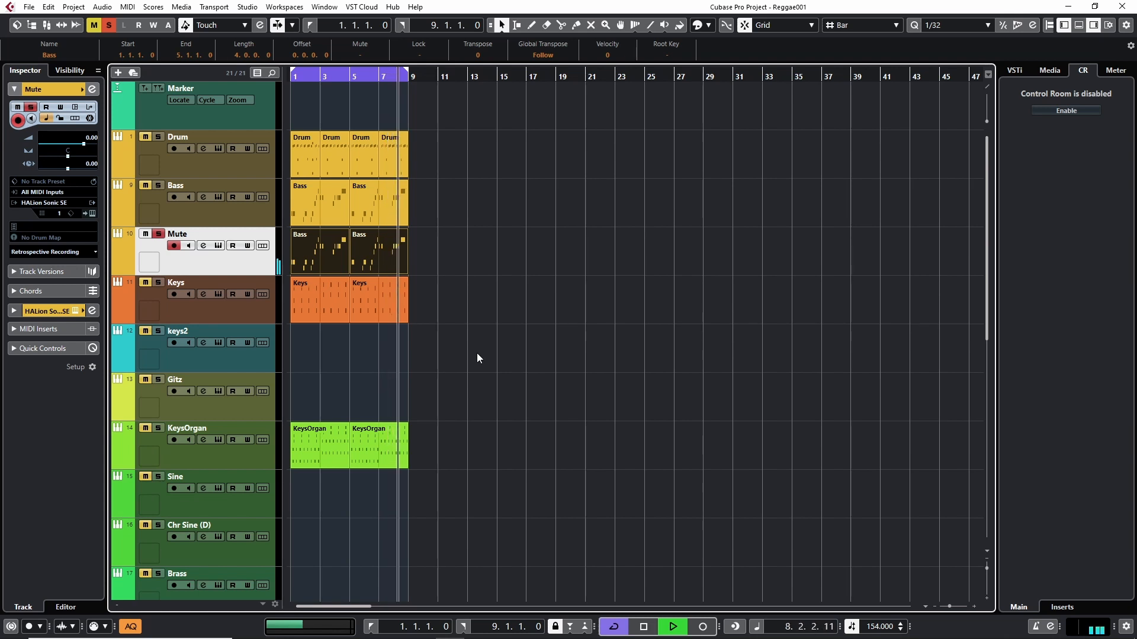
Step: Listen to the Bass track soloed together with Mute, and clear all solos to hear the full mix
{"action": "left_click", "coordinate": [160, 185]}
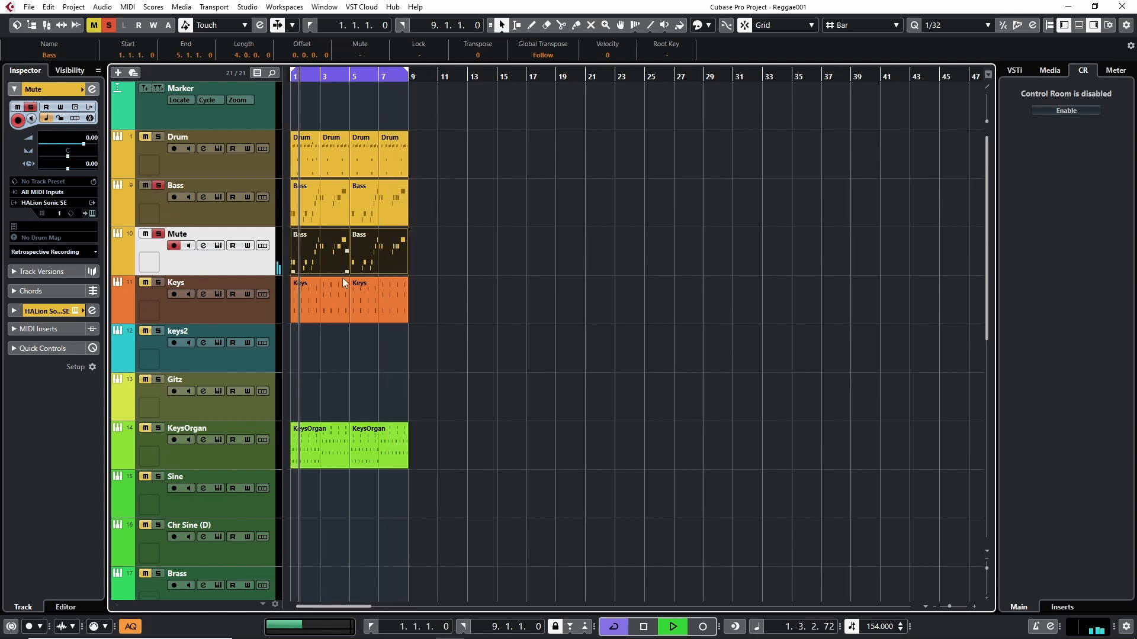
{"action": "left_click", "coordinate": [110, 26]}
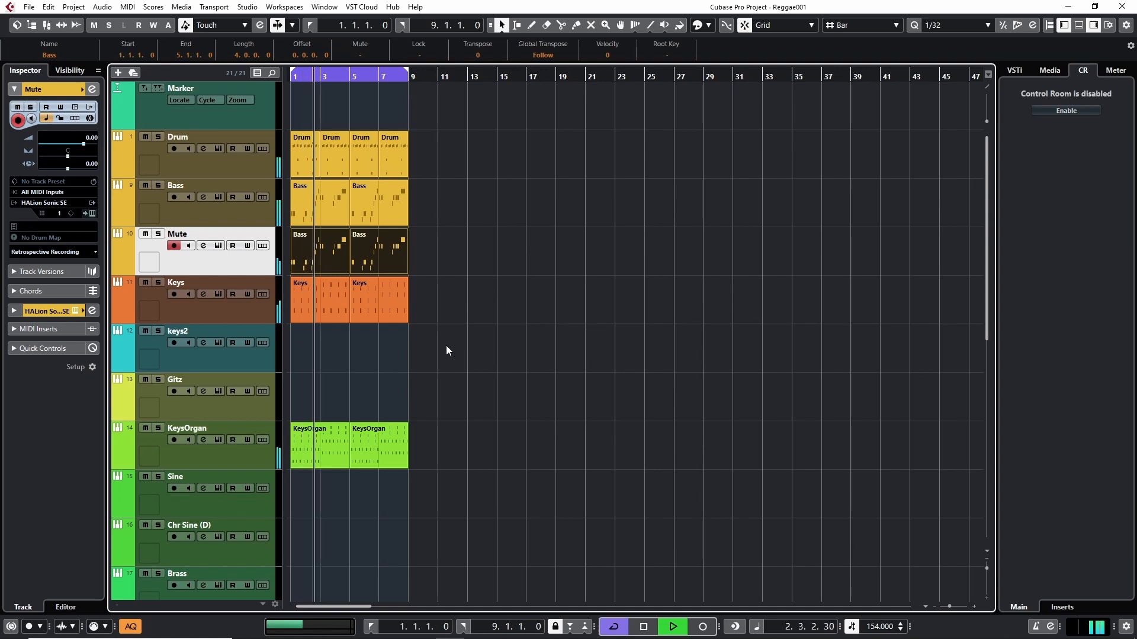
{"action": "key", "text": "space"}
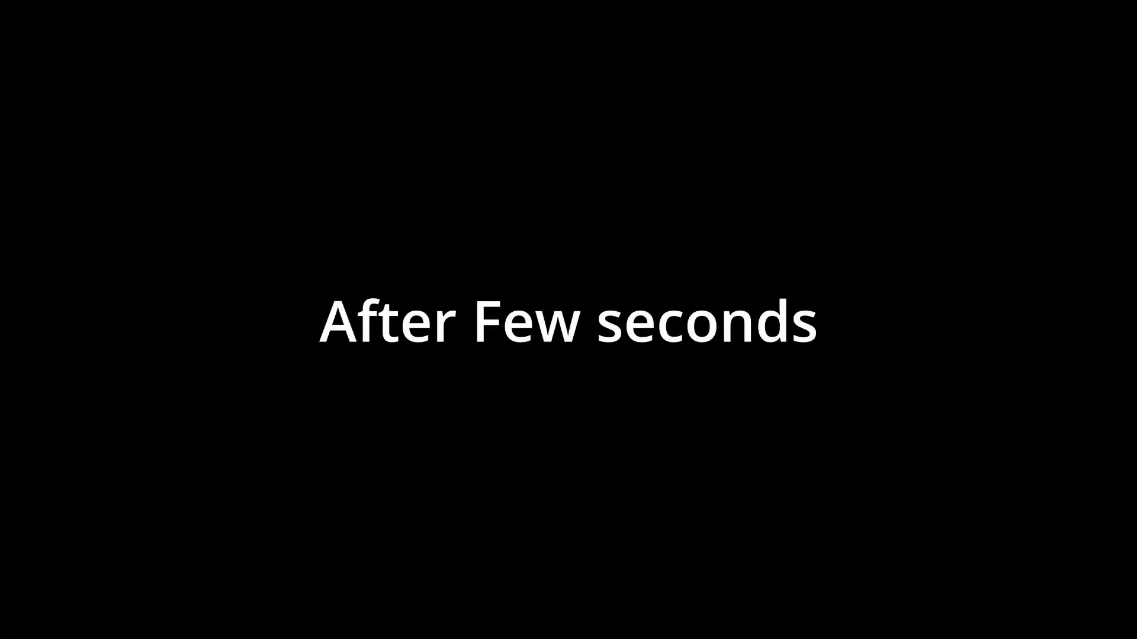
Step: Play the Gitz track soloed, add Keys and Mute to the solo, and clear all solo states
{"action": "left_click", "coordinate": [158, 276]}
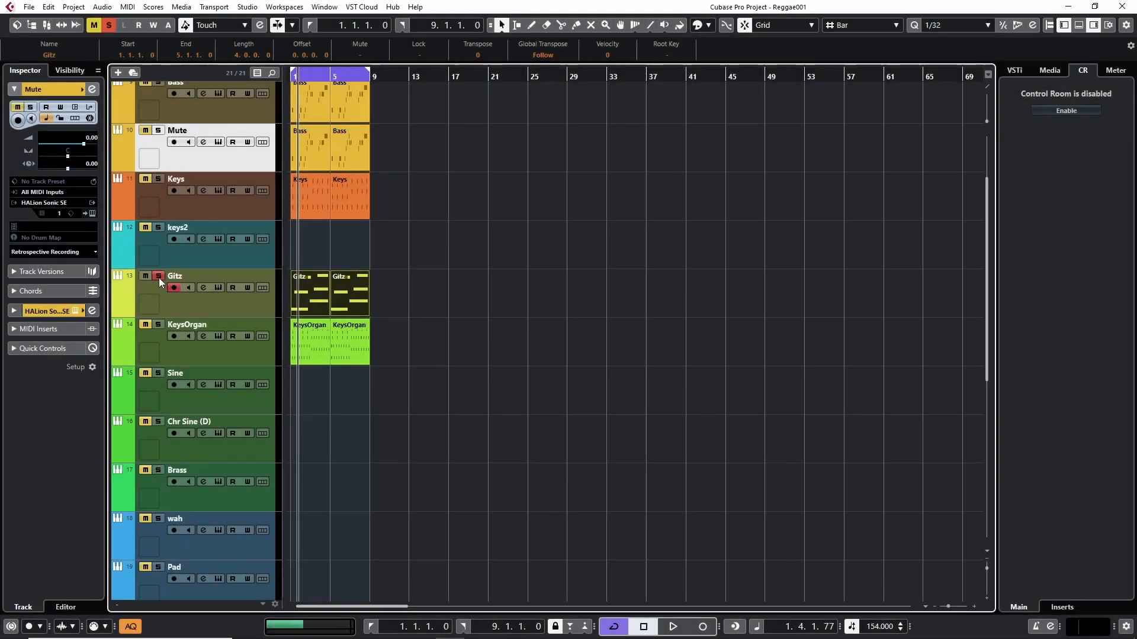
{"action": "key", "text": "space"}
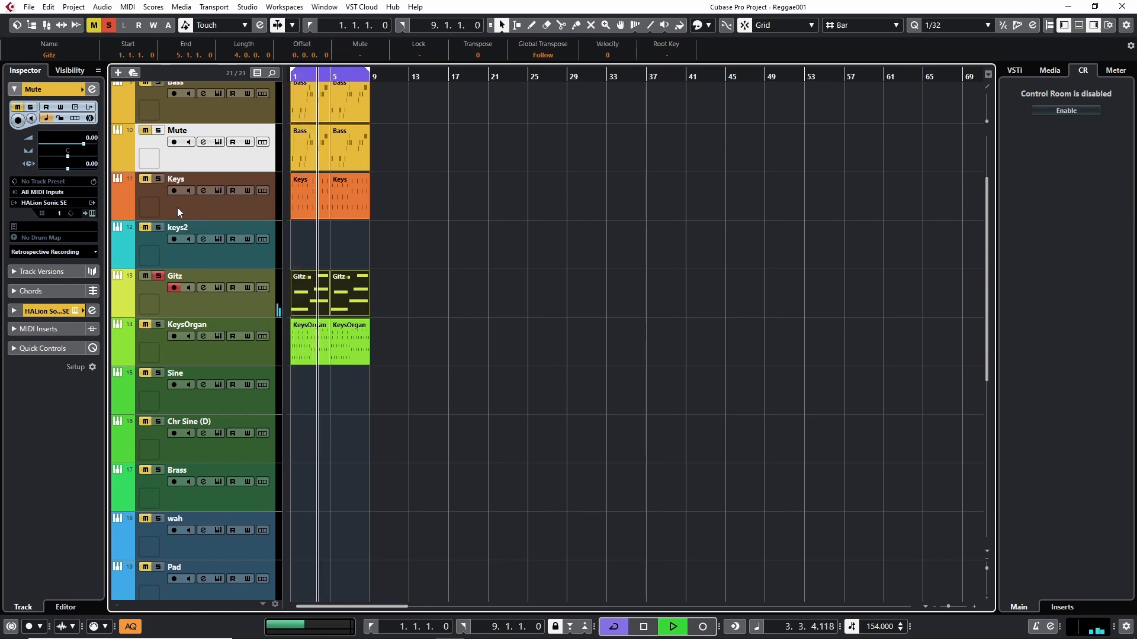
{"action": "left_click", "coordinate": [158, 179]}
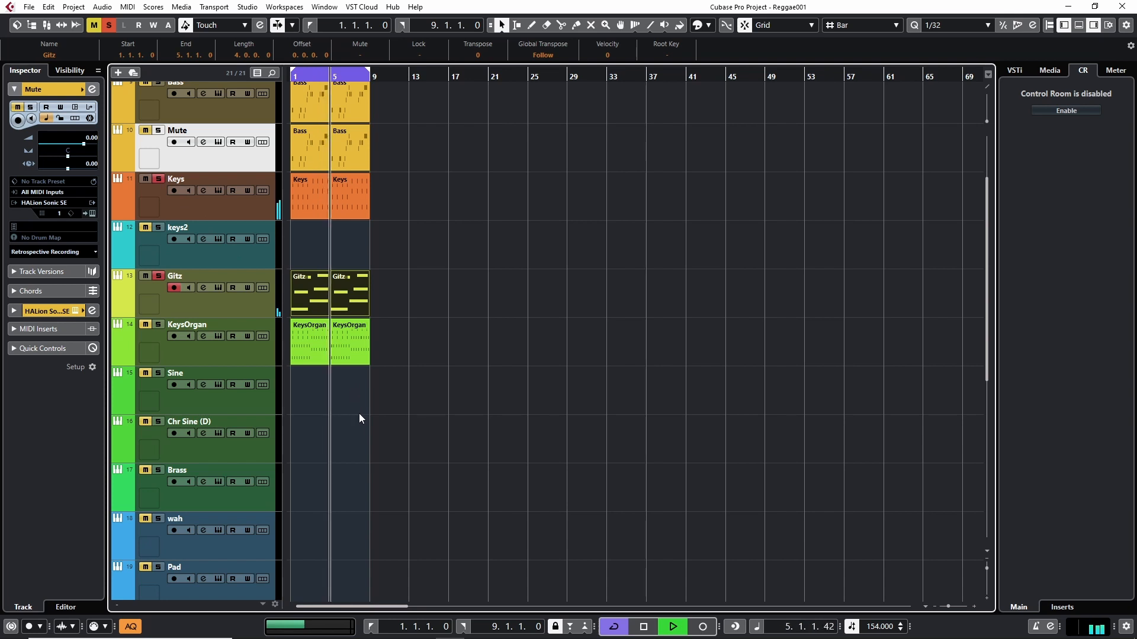
{"action": "left_click", "coordinate": [158, 131]}
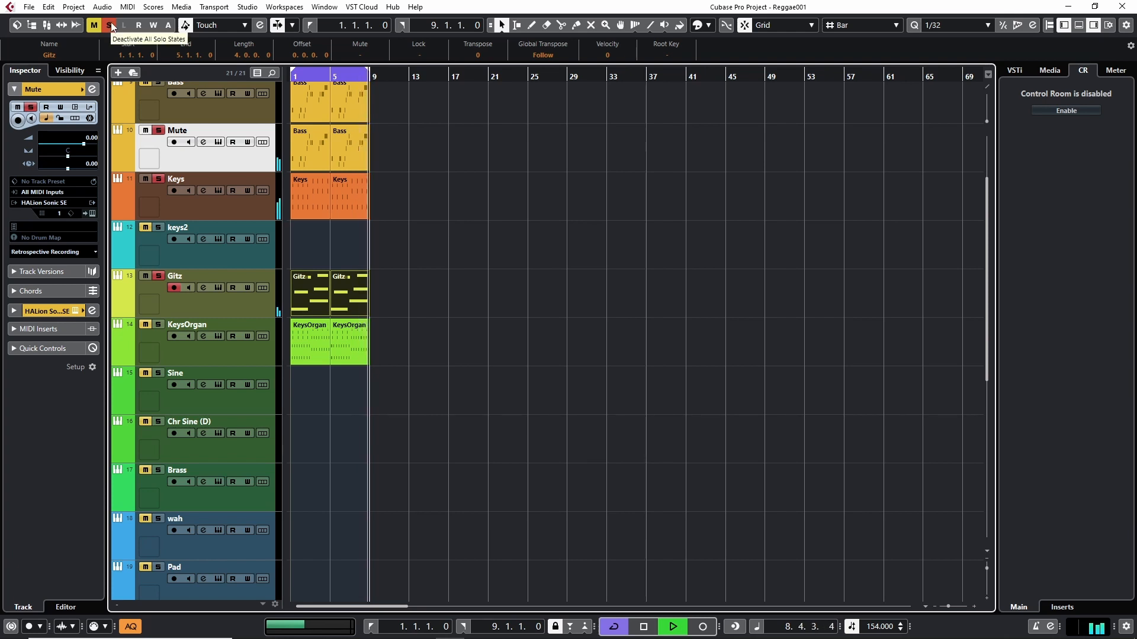
{"action": "key", "text": "h"}
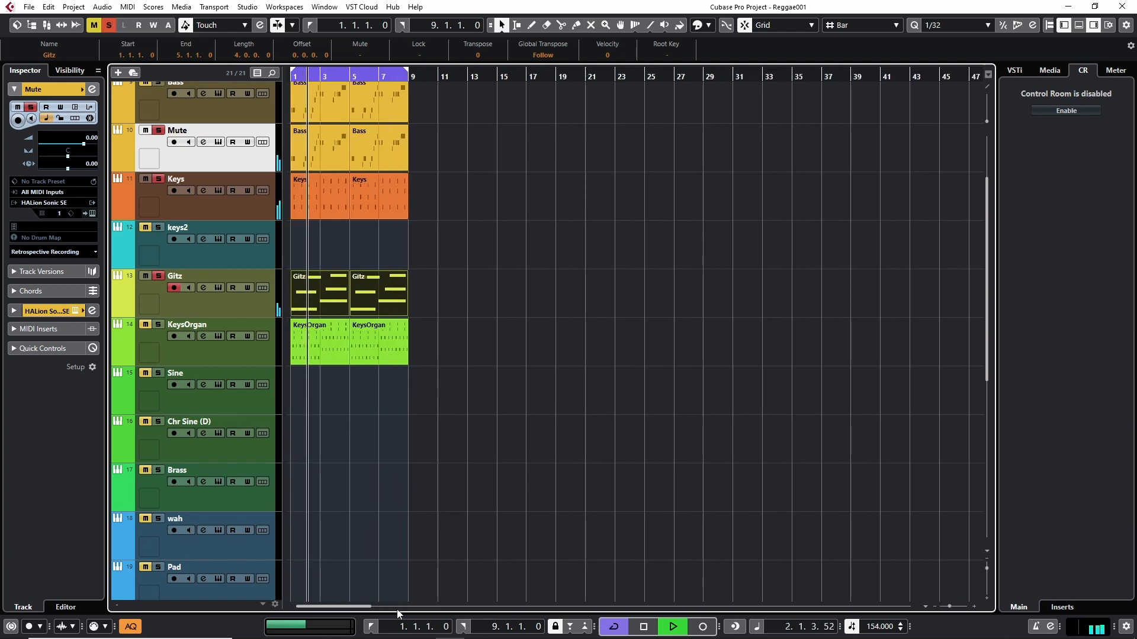
{"action": "scroll", "coordinate": [442, 464], "scroll_direction": "up", "scroll_amount": 3}
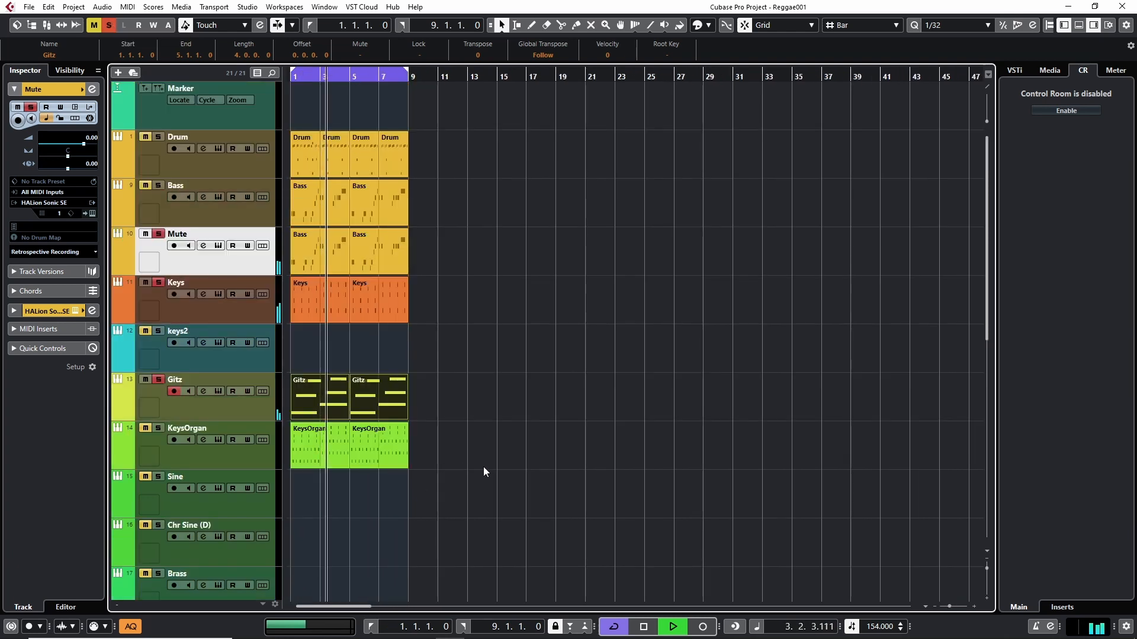
{"action": "left_click", "coordinate": [107, 26]}
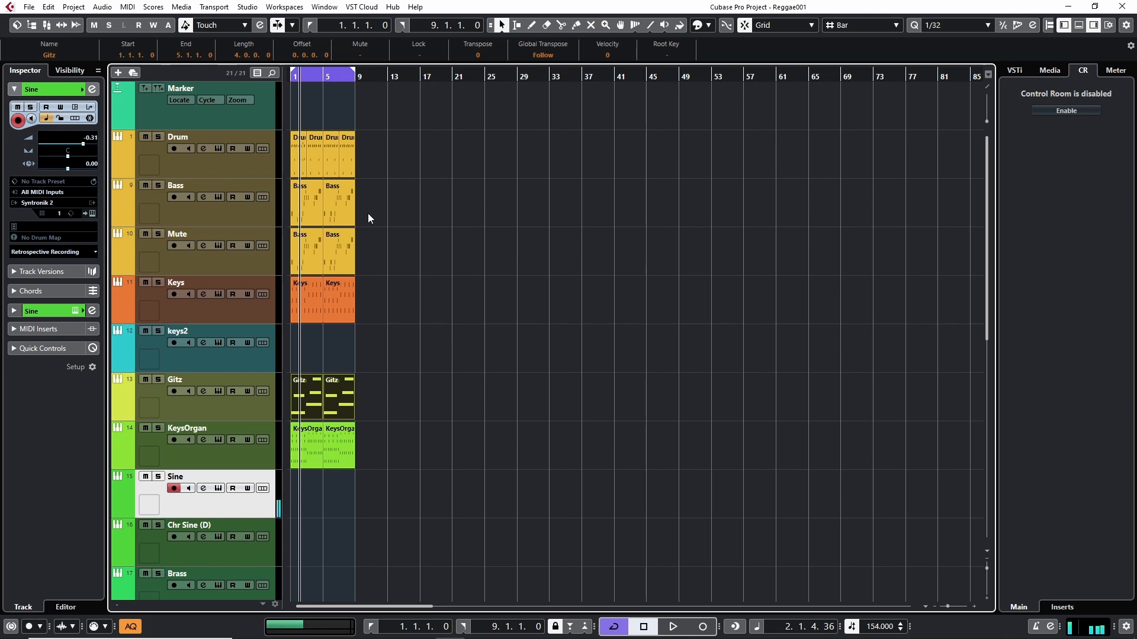
Step: Play the full arrangement in the bar 1 to 9 cycle with the Sine track record-armed, and stop
{"action": "key", "text": "space"}
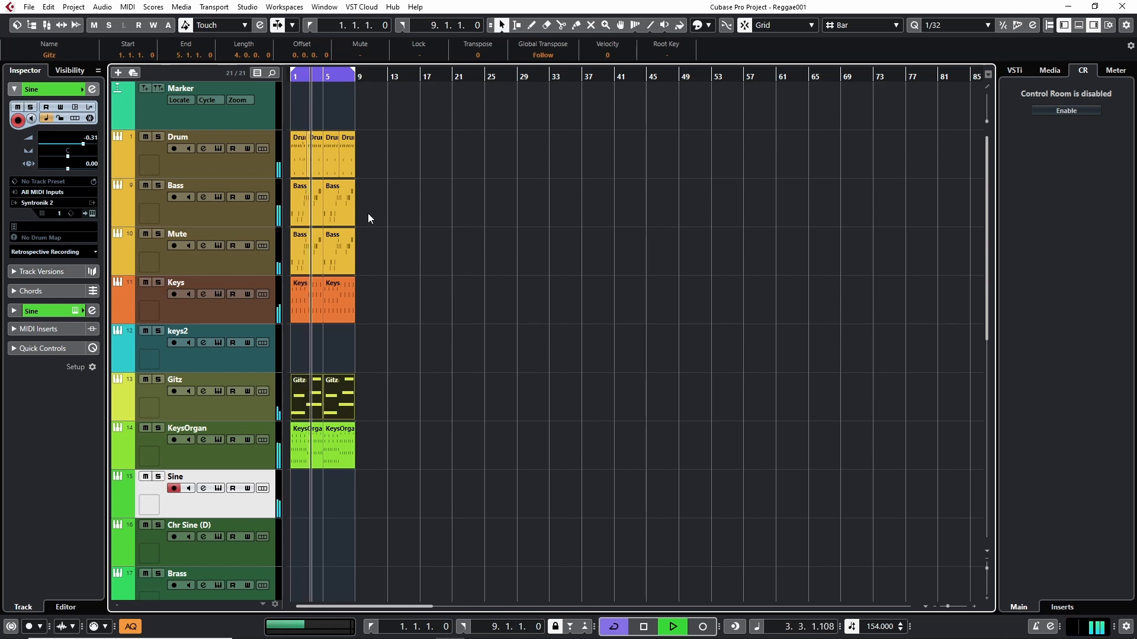
{"action": "key", "text": "space"}
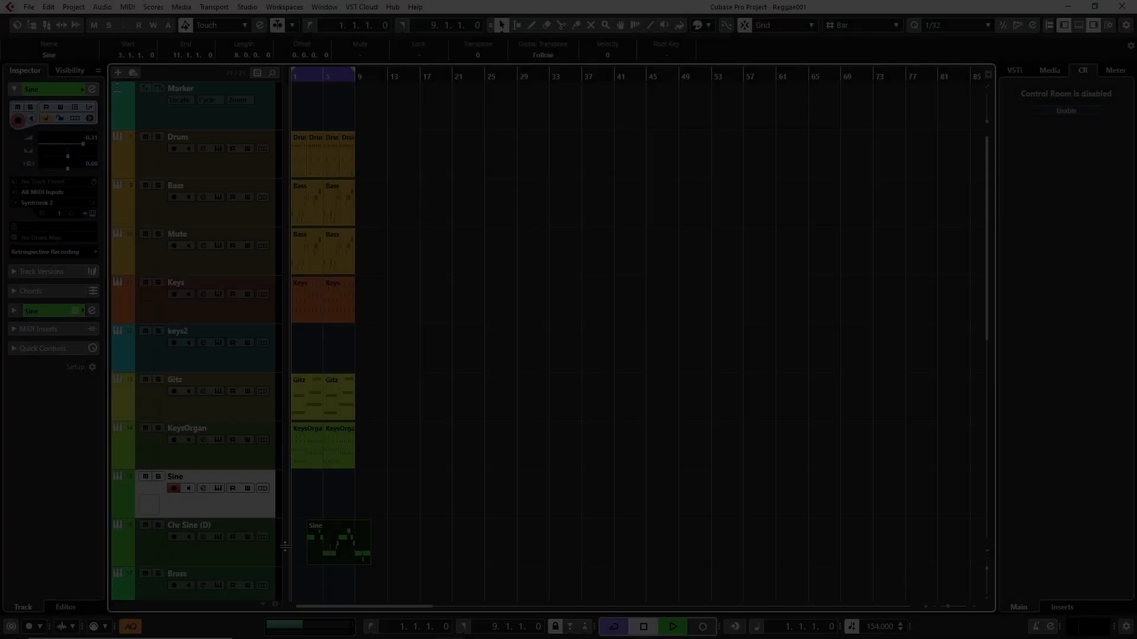
Step: Play the bar 1 to 9 cycle with the Sine part on the Chr Sine (D) track, and stop playback
{"action": "scroll", "coordinate": [294, 535], "scroll_direction": "up", "scroll_amount": 3}
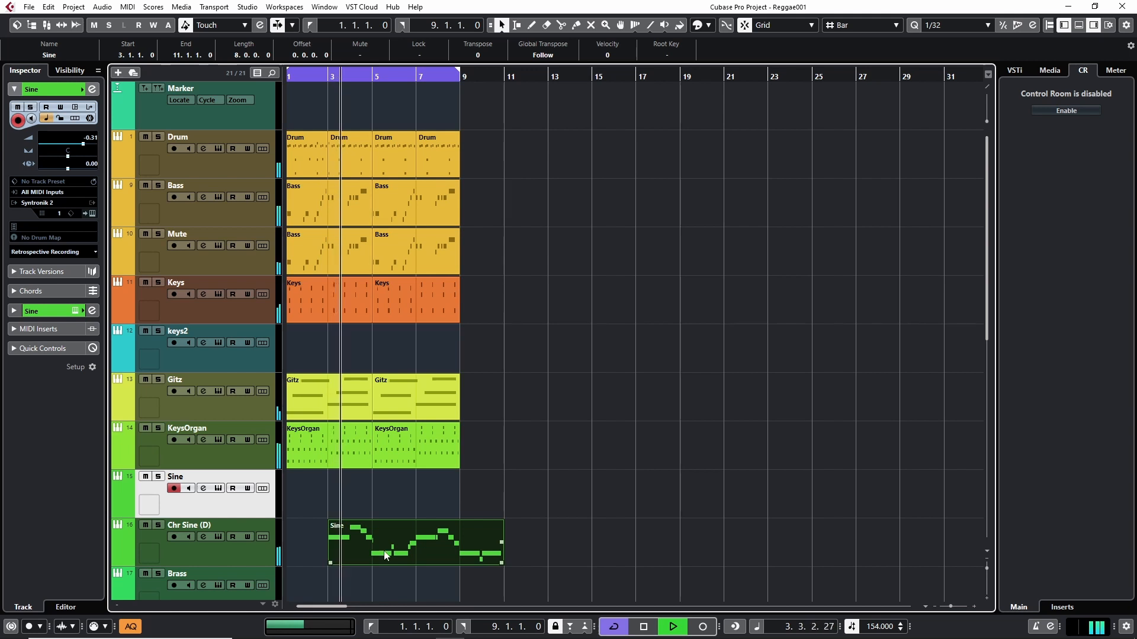
{"action": "key", "text": "g"}
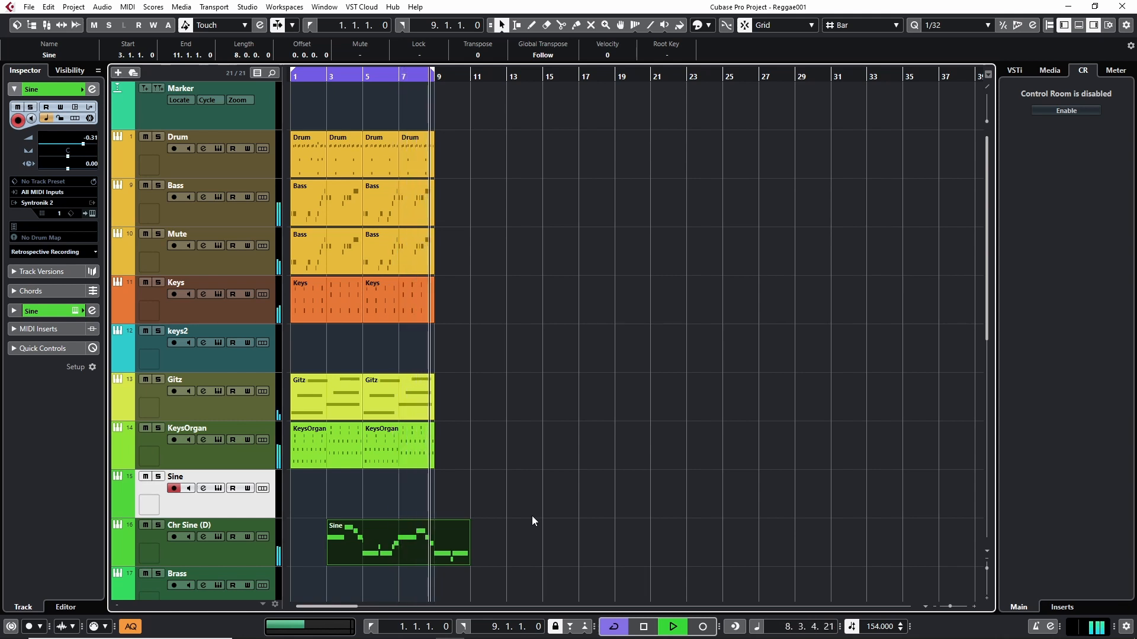
{"action": "key", "text": "space"}
{"action": "key", "text": "g"}
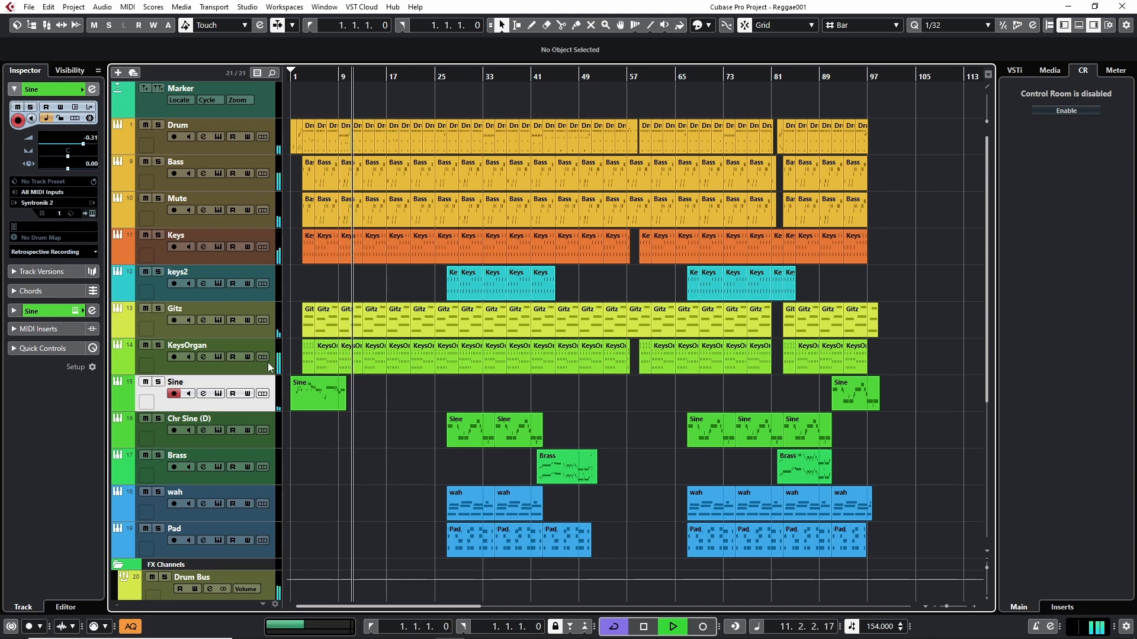
Step: Select the KeysOrgan track during full-song playback and review the track list through the FX channels down to Stereo Out
{"action": "left_click", "coordinate": [193, 365]}
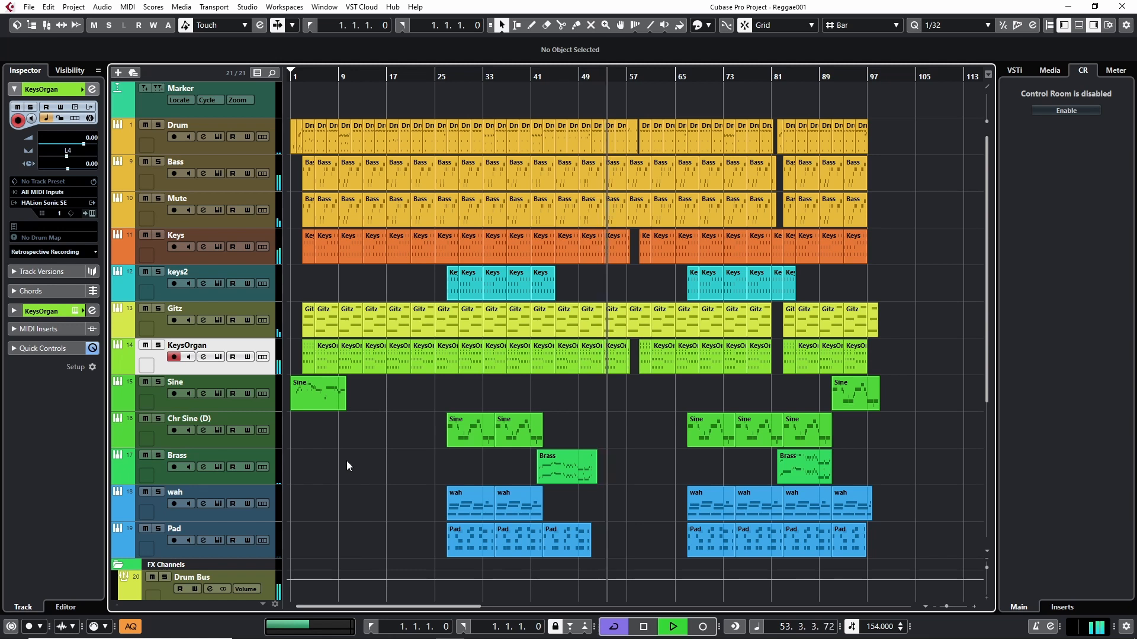
{"action": "scroll", "coordinate": [355, 463], "scroll_direction": "down", "scroll_amount": 6}
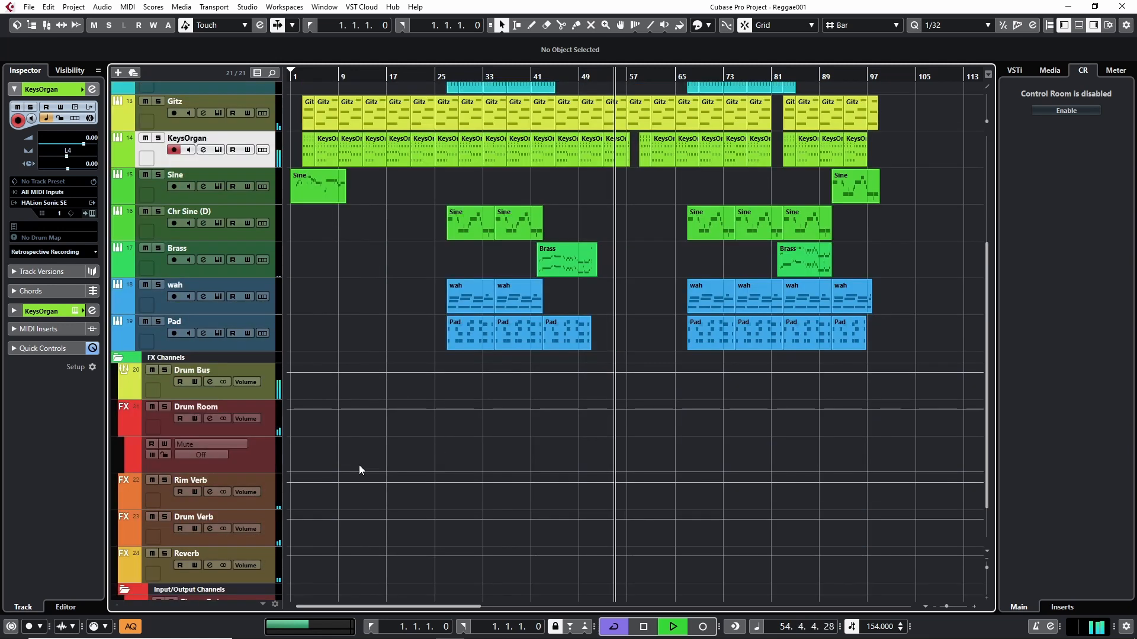
{"action": "scroll", "coordinate": [409, 515], "scroll_direction": "down", "scroll_amount": 2}
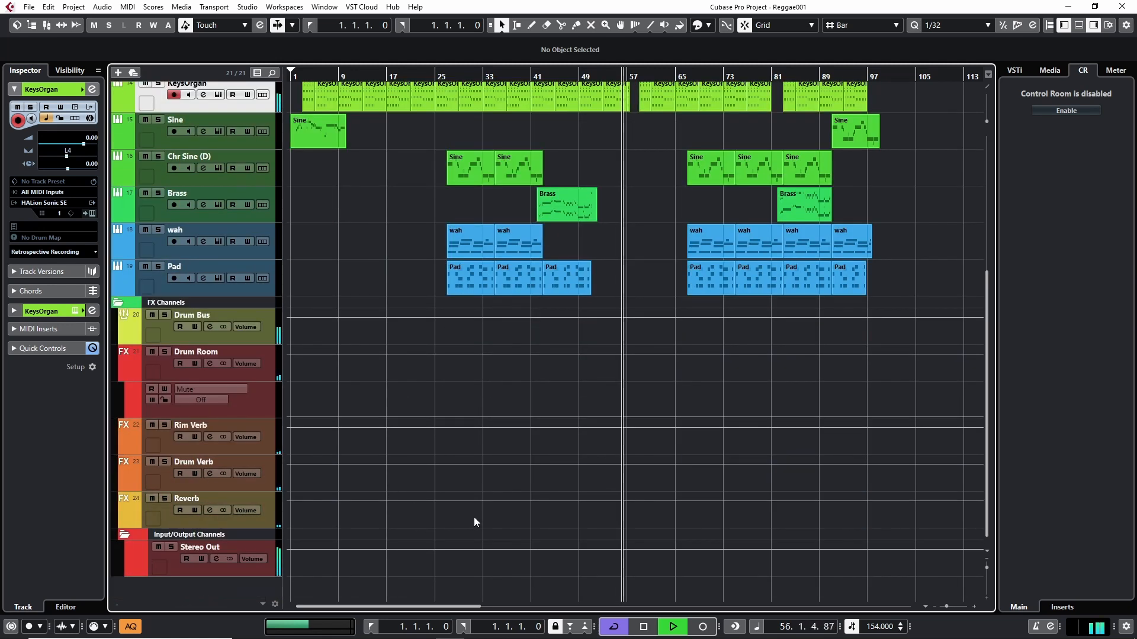
{"action": "scroll", "coordinate": [516, 524], "scroll_direction": "up", "scroll_amount": 7}
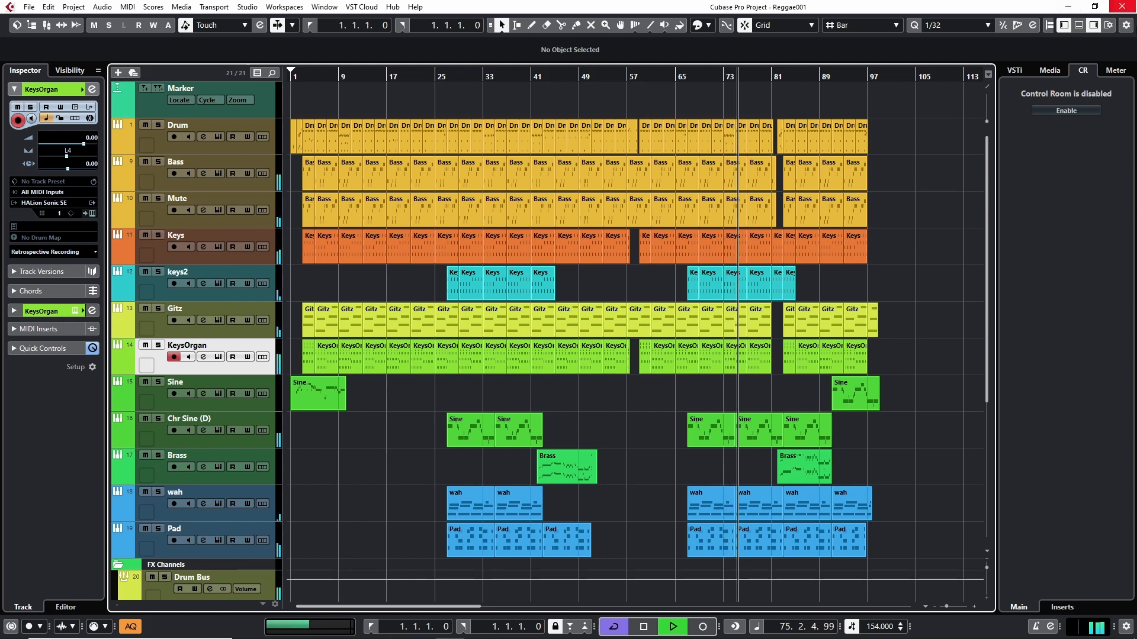
Step: Show the loudness meter for the playing mix and reset its measurements
{"action": "left_click", "coordinate": [1116, 70]}
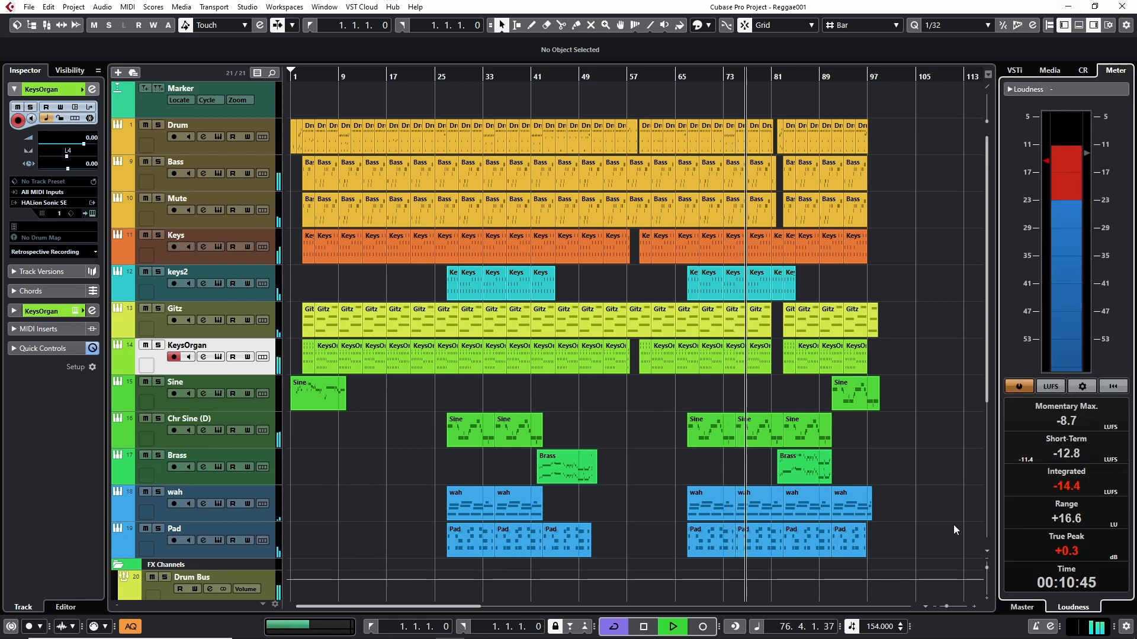
{"action": "left_click", "coordinate": [1114, 386]}
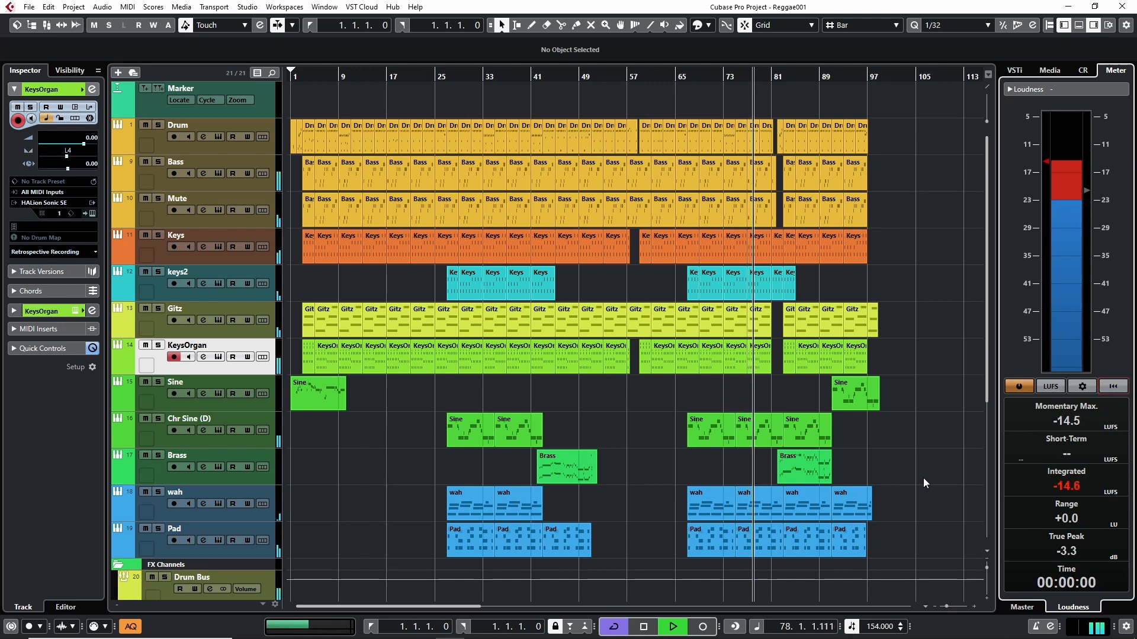